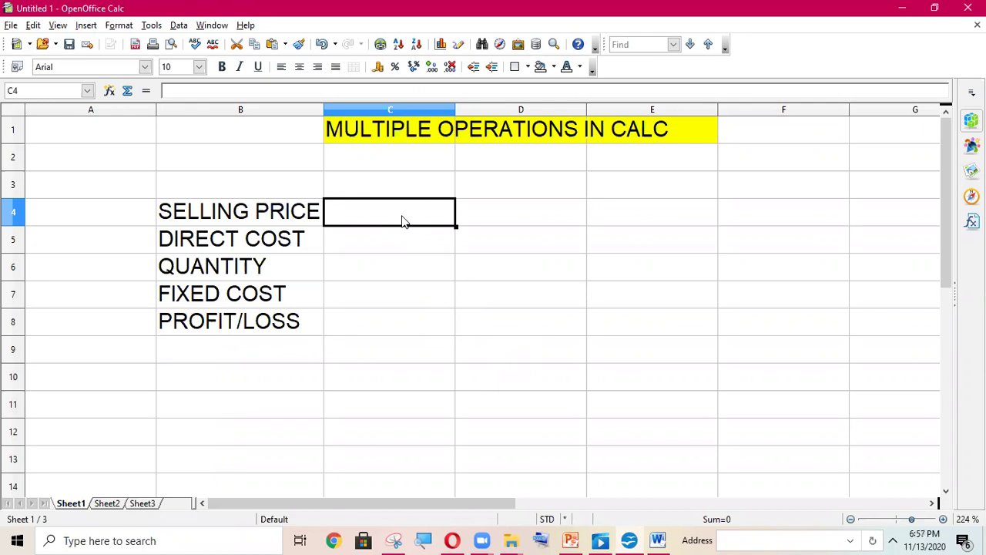
- Enter selling price 10, direct cost 4, quantity 300 and fixed cost 3000 into C4:C7
type("10")
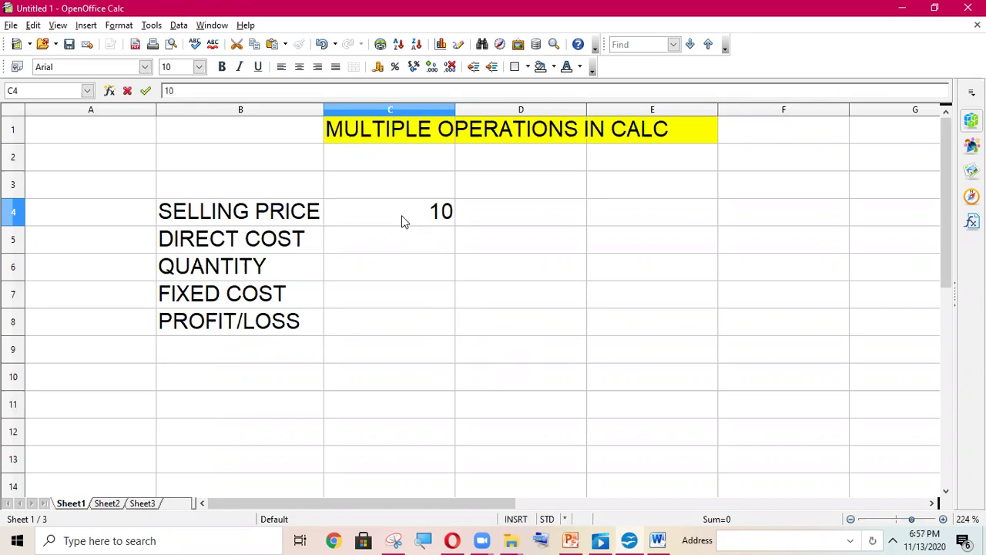
left_click(411, 245)
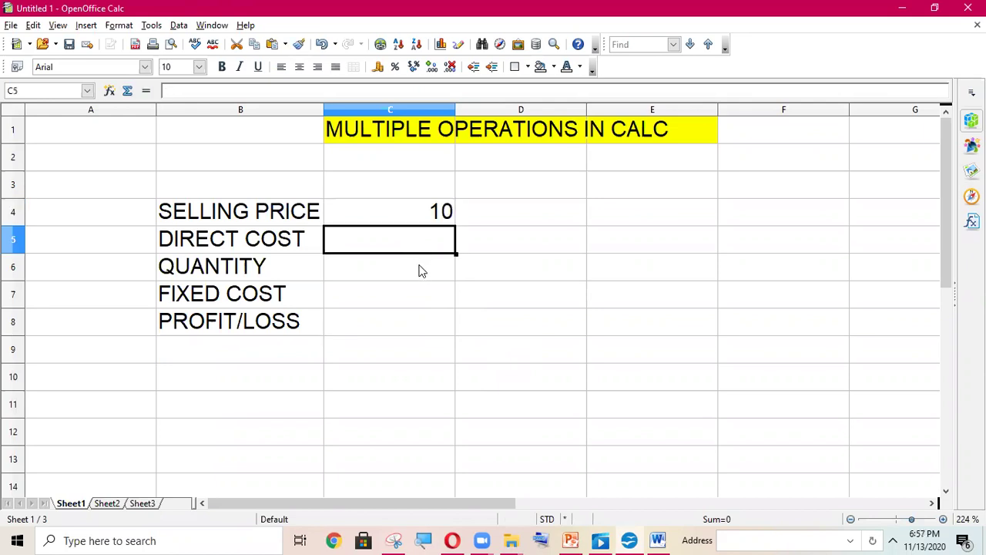
type("4")
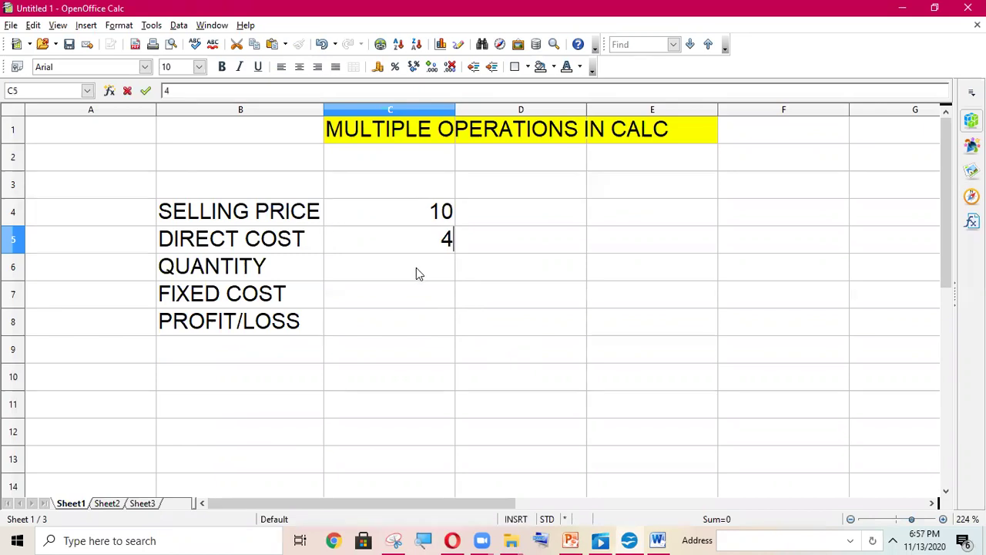
left_click(416, 269)
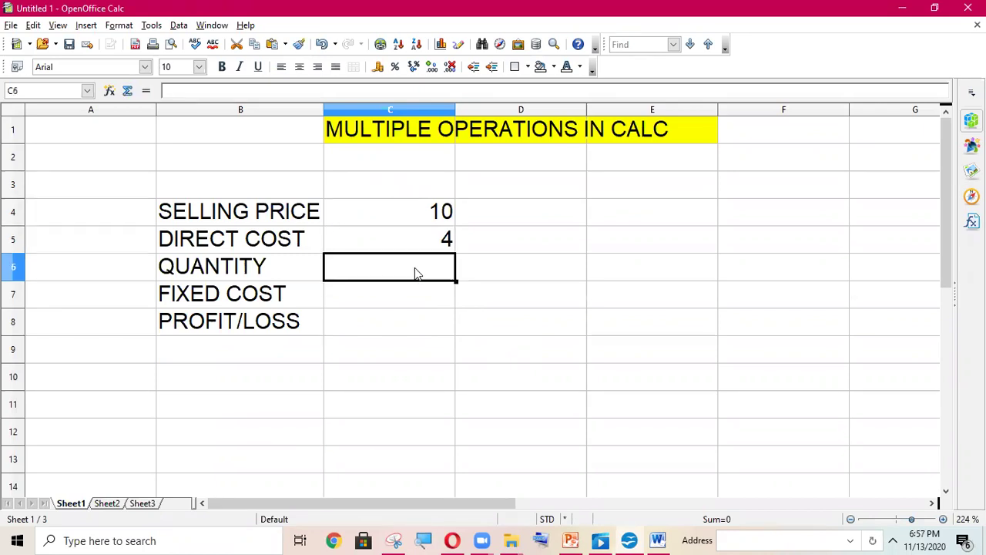
type("300")
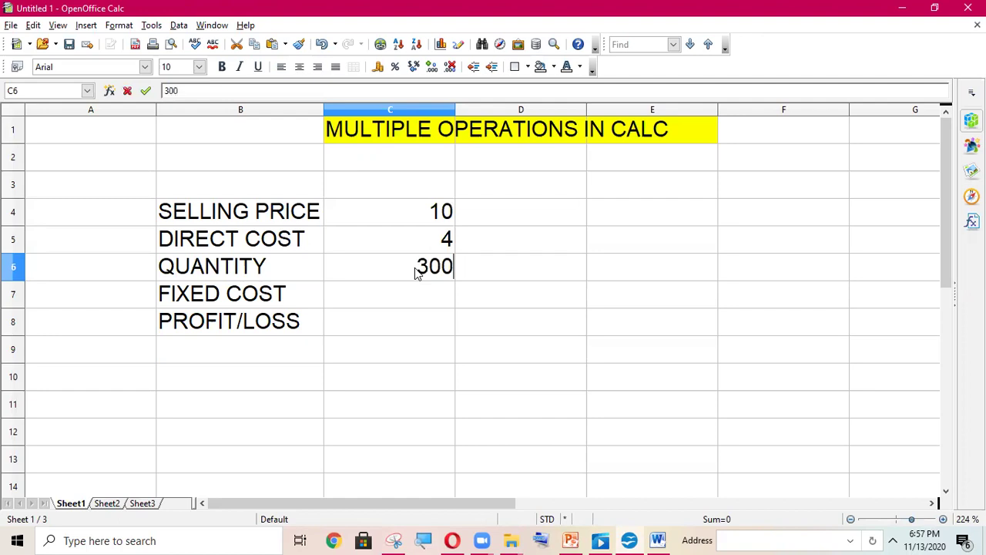
left_click(432, 295)
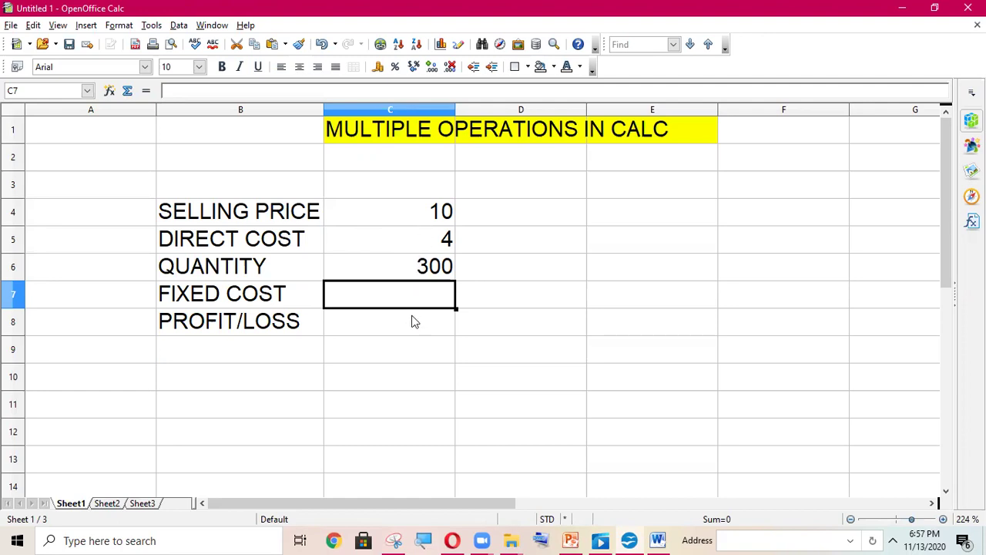
type("3000")
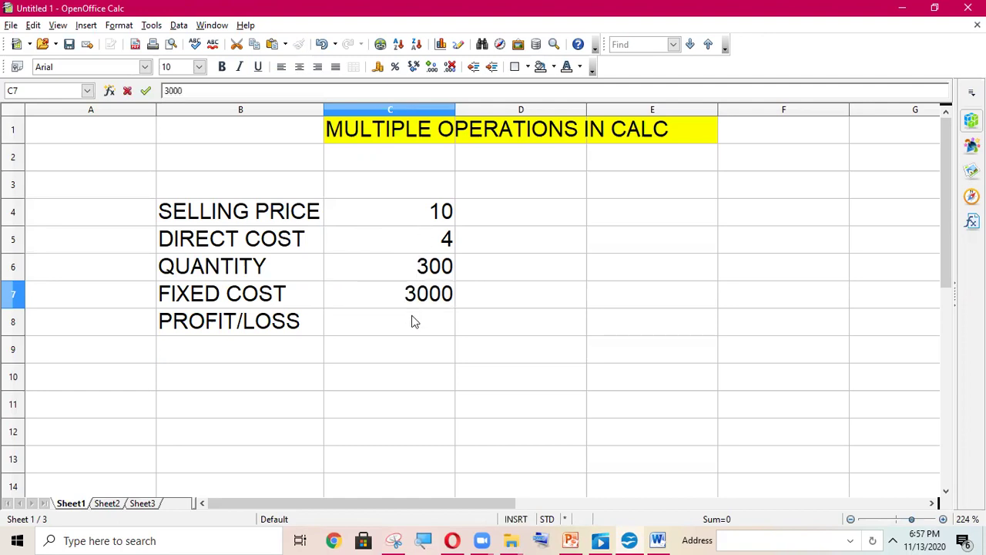
key("Return")
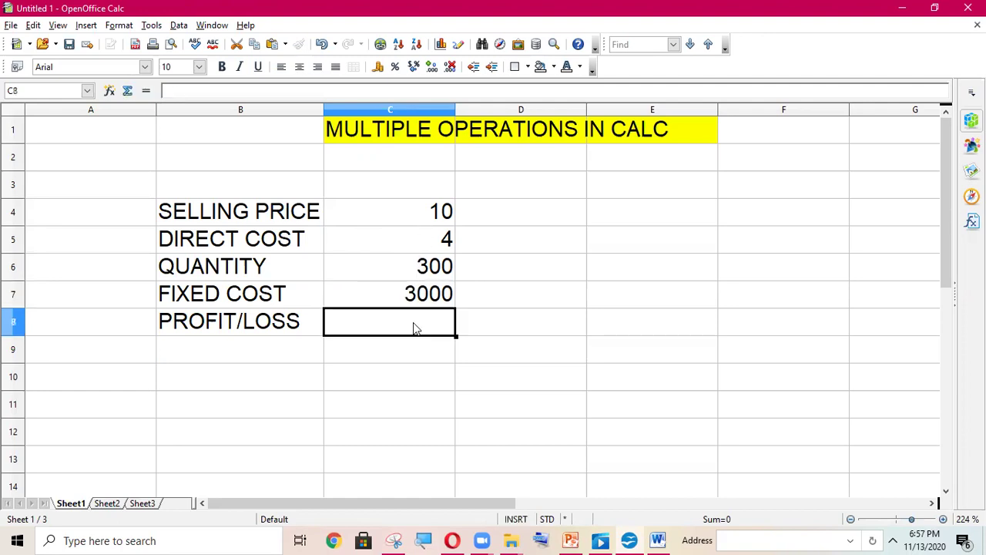
left_click(657, 540)
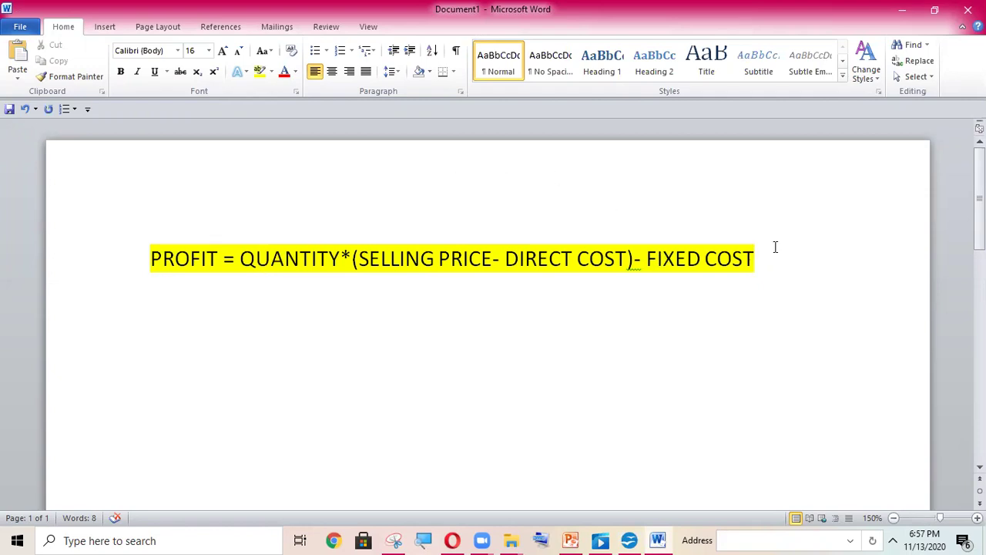
- Back in Calc, enter =C6*(C4-C5)-C7 in C8, giving a profit/loss of -1200
left_click(630, 539)
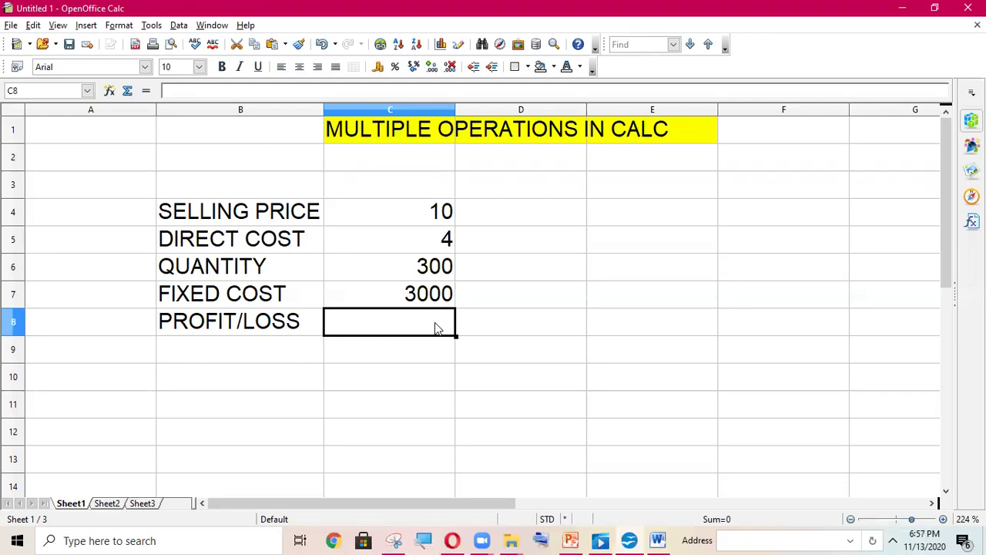
type("=")
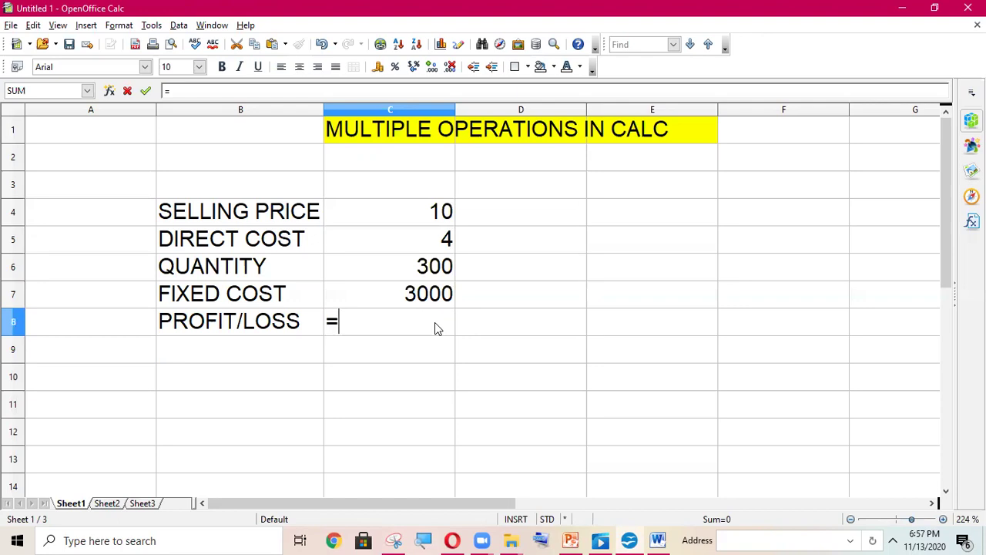
left_click(367, 264)
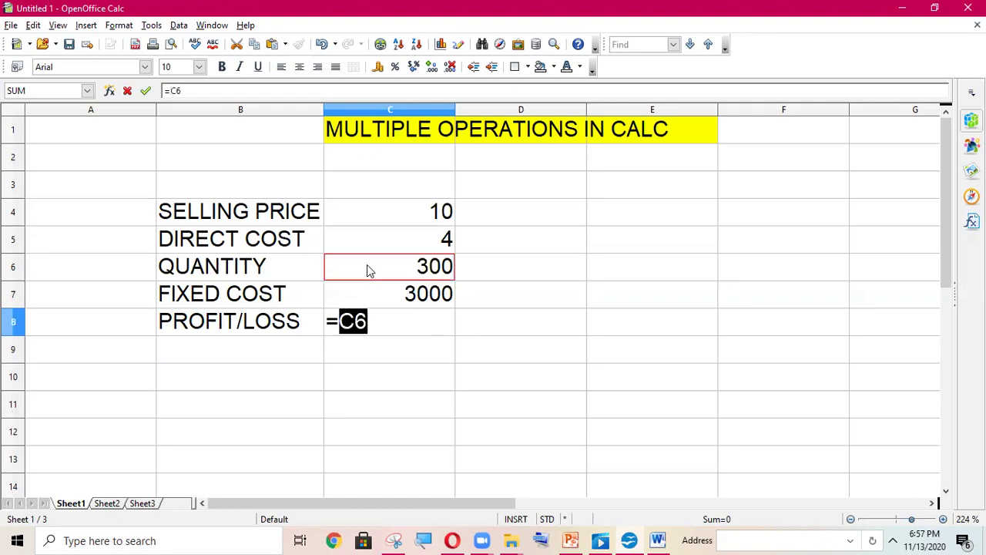
type("*")
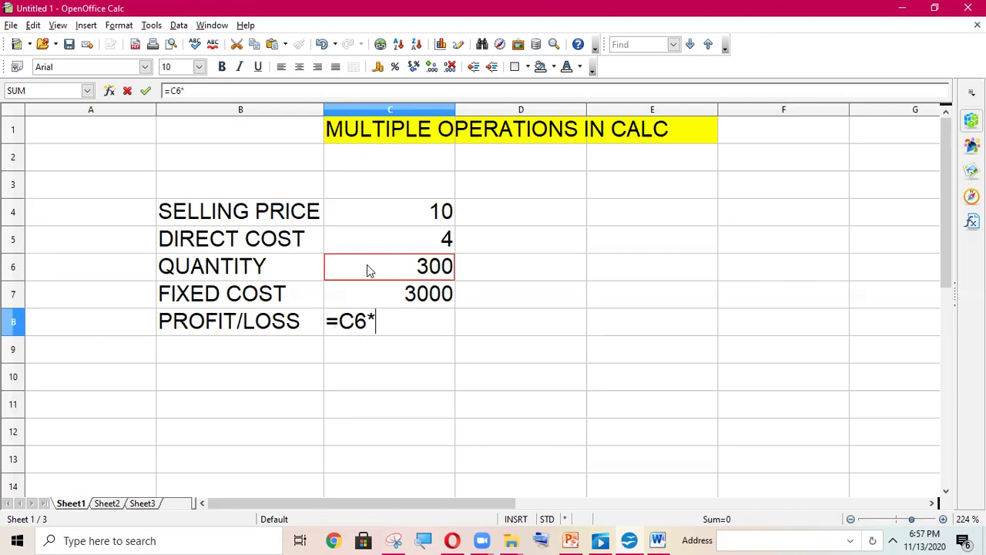
type("(")
left_click(359, 211)
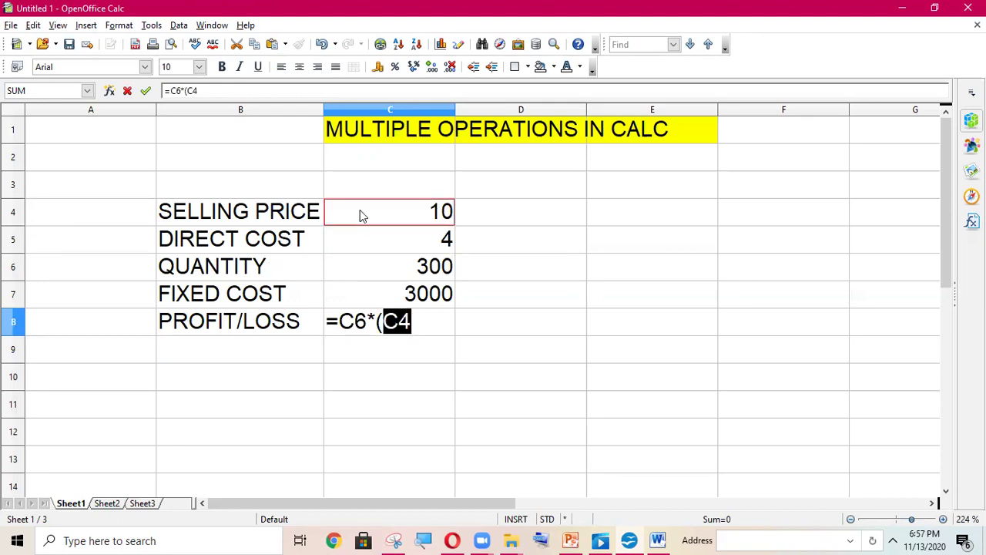
type("-")
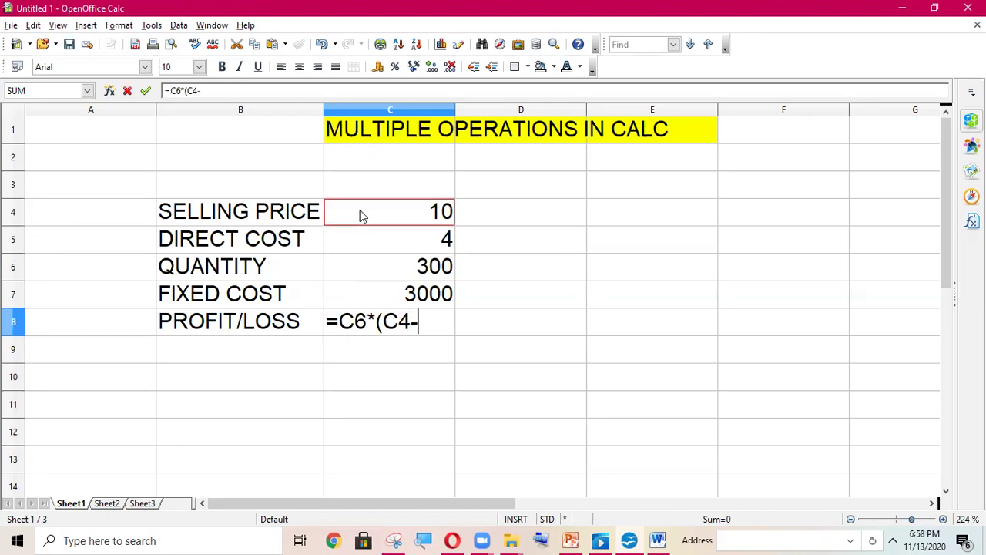
left_click(385, 244)
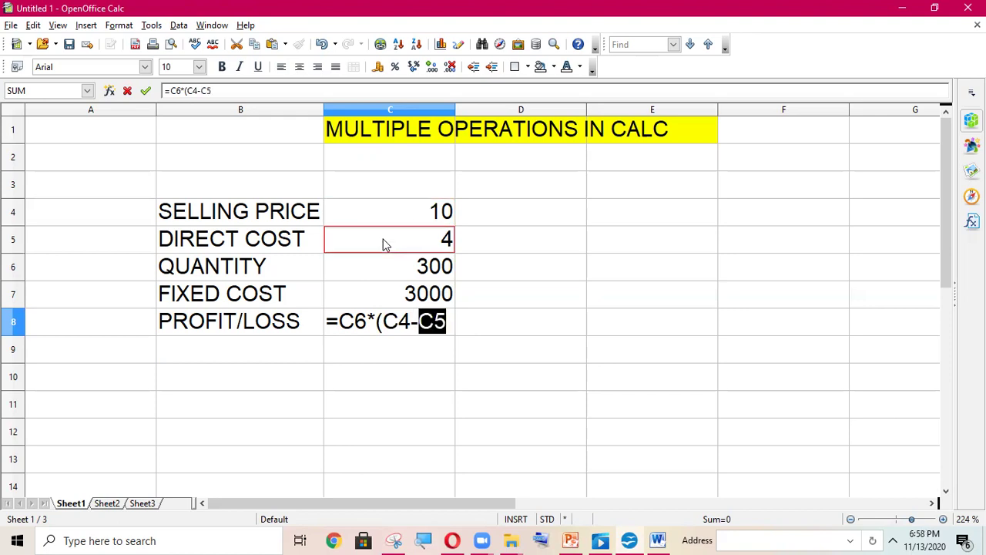
type(")")
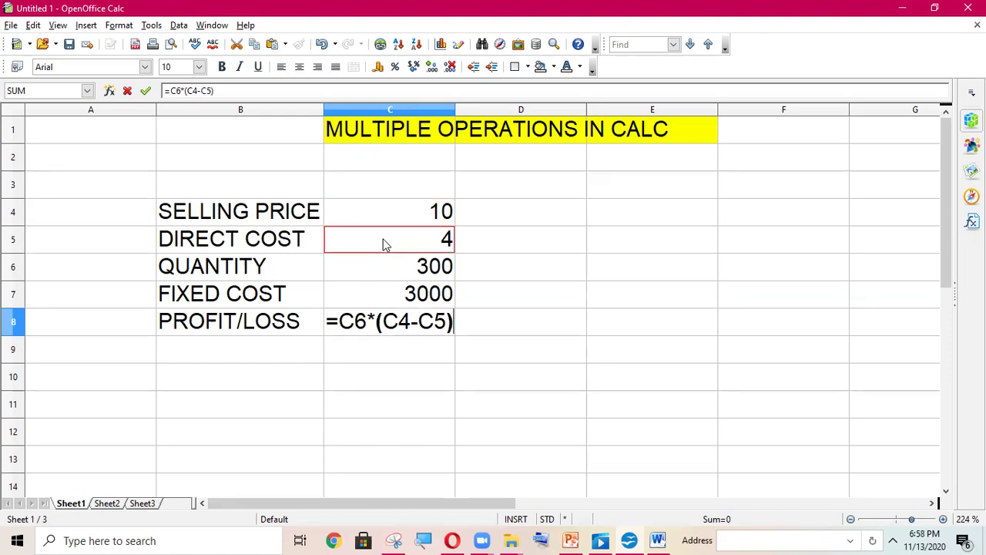
type("-")
left_click(411, 296)
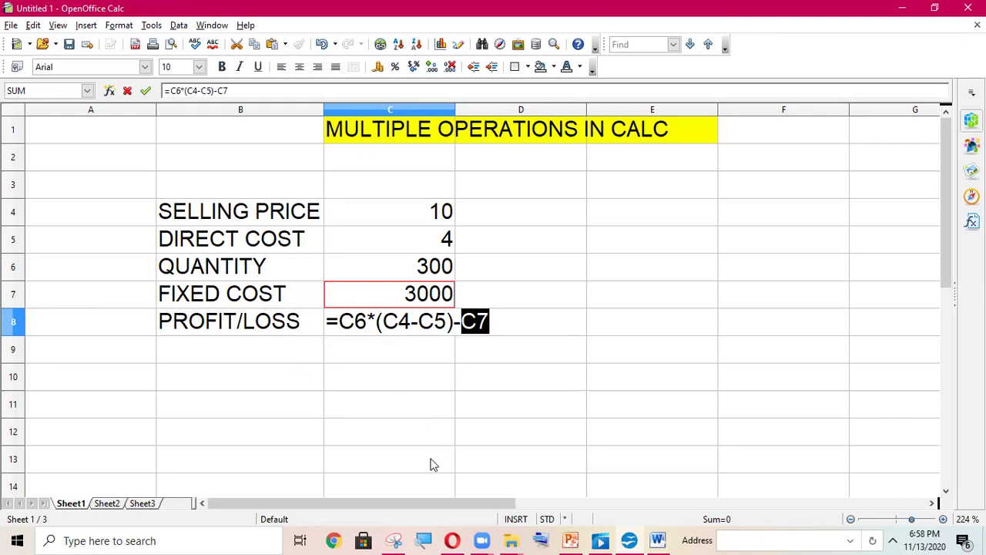
key("Return")
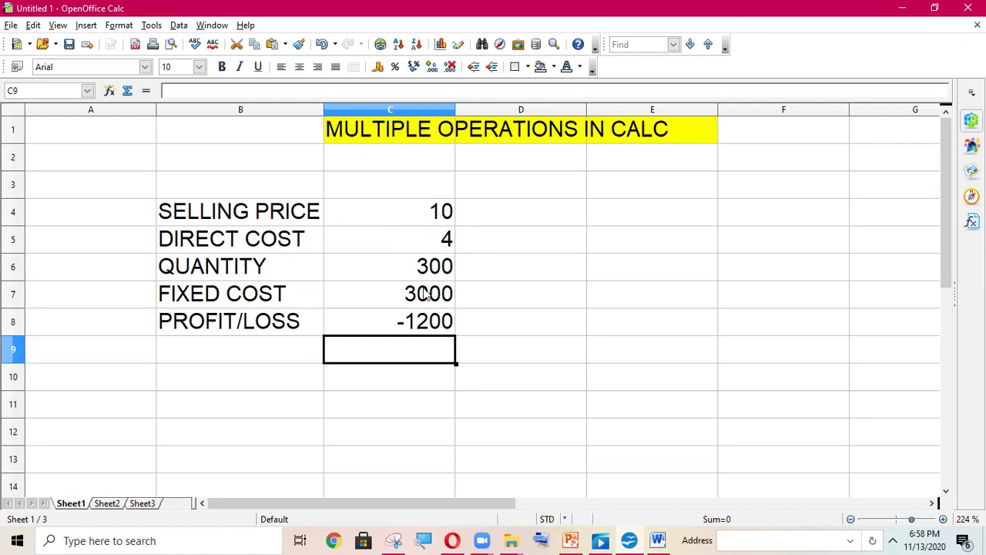
left_click(433, 324)
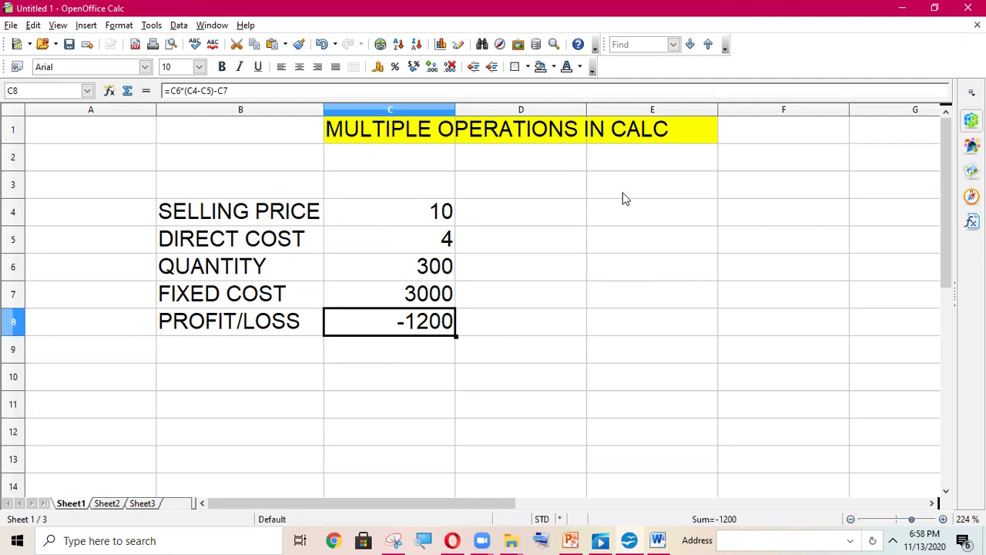
- Enter the starting quantities 300, 350 and 400 in E4:E6
left_click(649, 219)
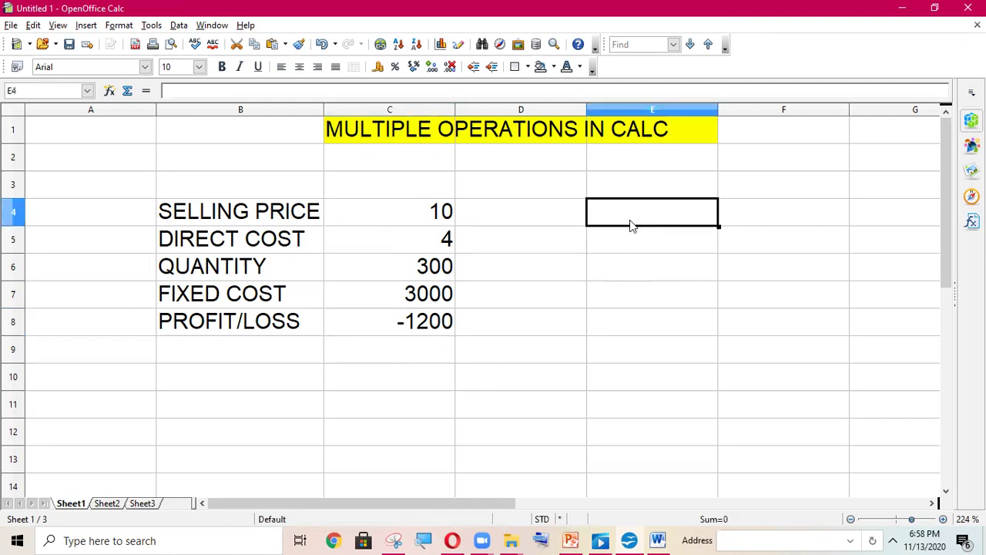
type("300")
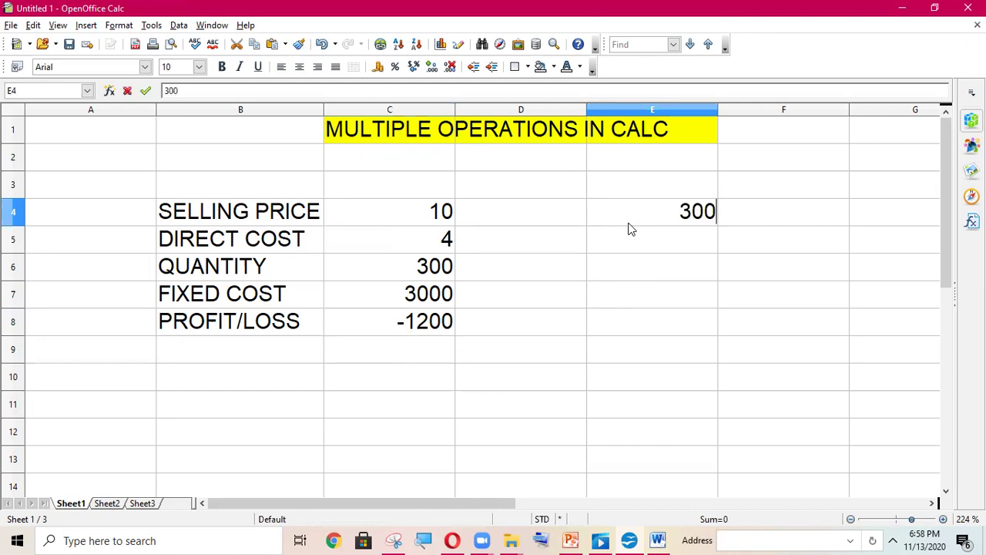
key("Return")
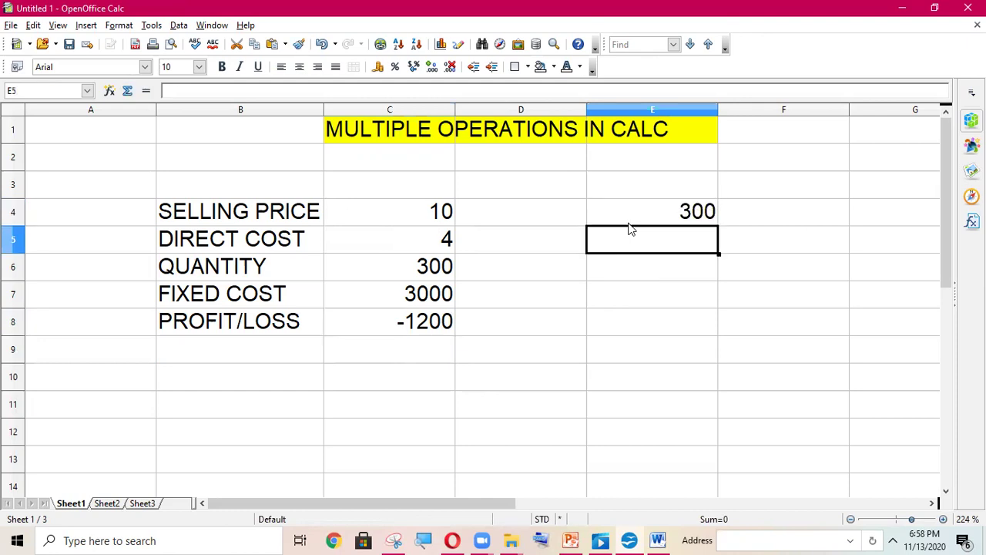
type("350")
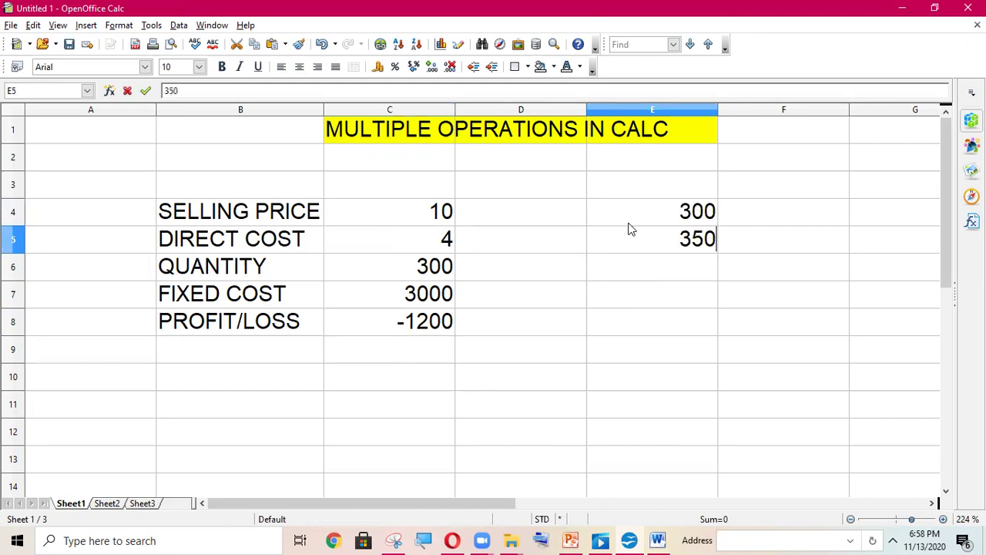
key("Return")
type("00")
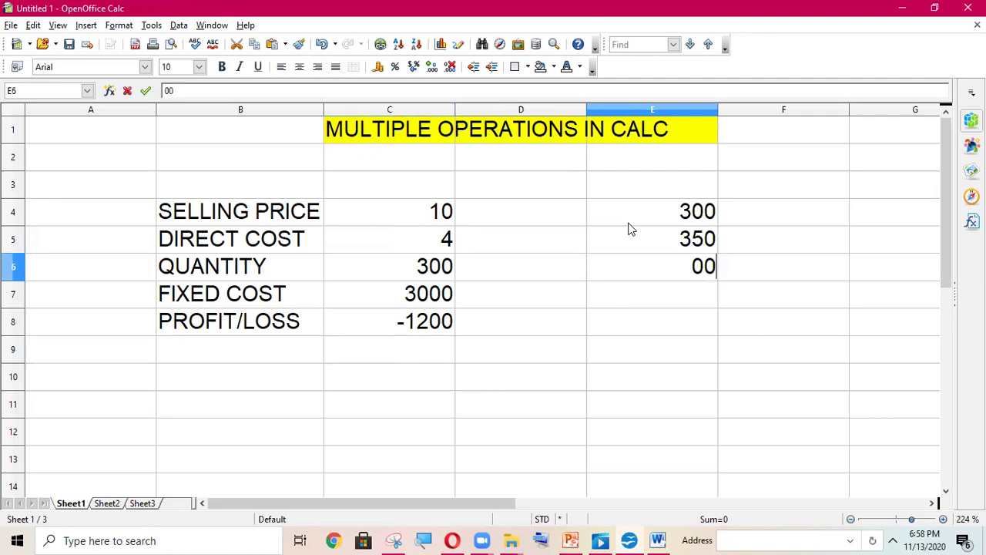
key("BackSpace")
key("BackSpace")
type("4")
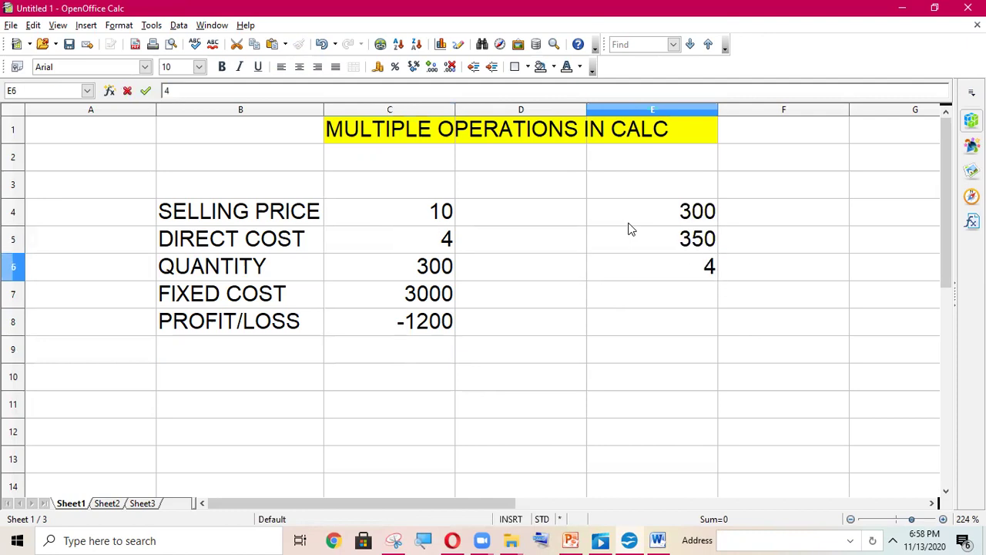
type("00")
left_click(639, 217)
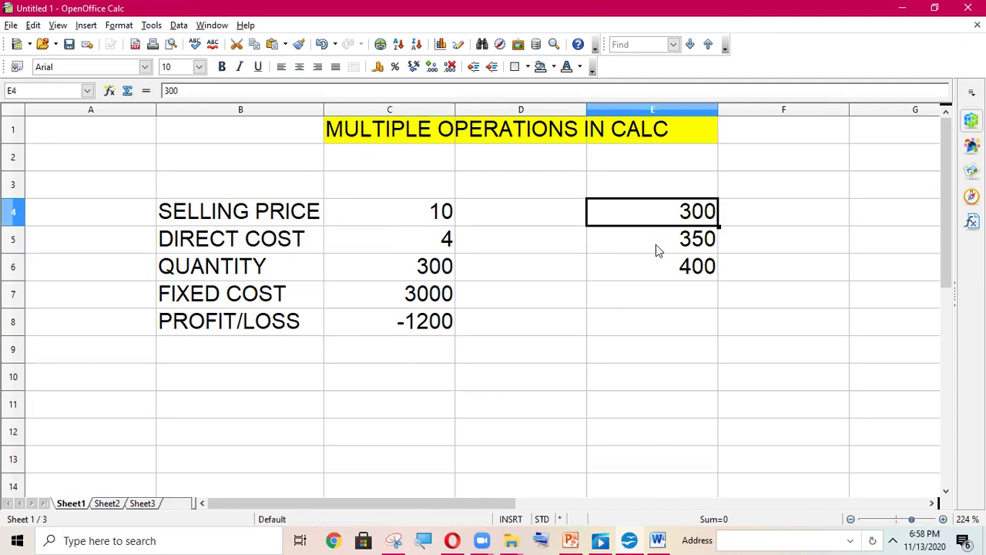
double_click(675, 212)
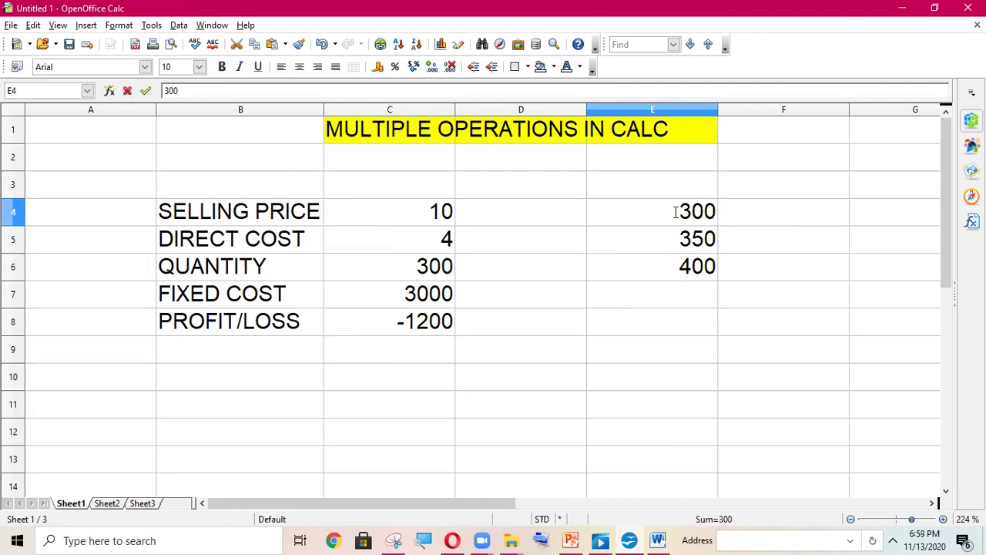
left_click(648, 308)
- Fill the series from E4:E6 down to E14, reaching 800 in steps of 50
left_click(639, 214)
left_click_drag(640, 215, 657, 269)
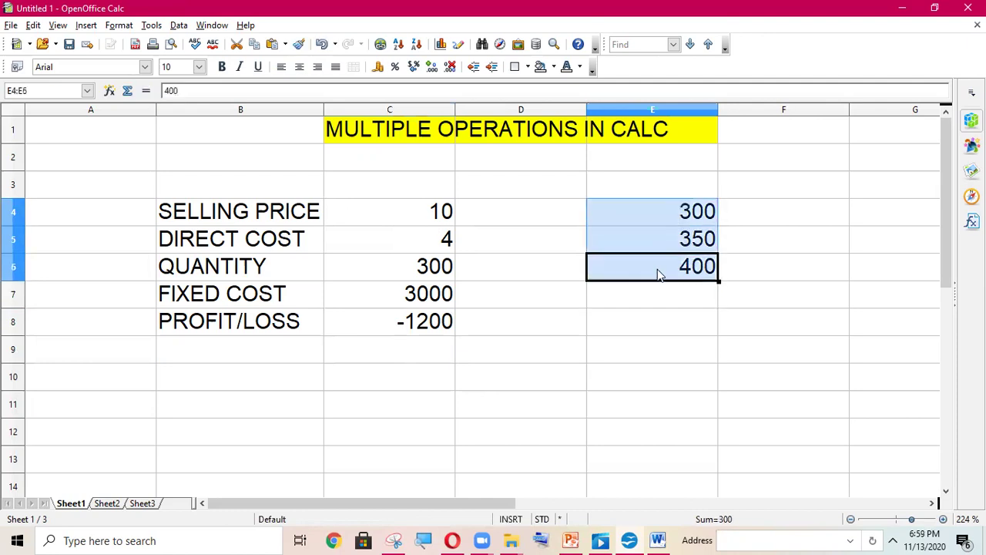
left_click_drag(718, 282, 721, 492)
scroll(732, 280, "down", 1)
scroll(763, 270, "up", 1)
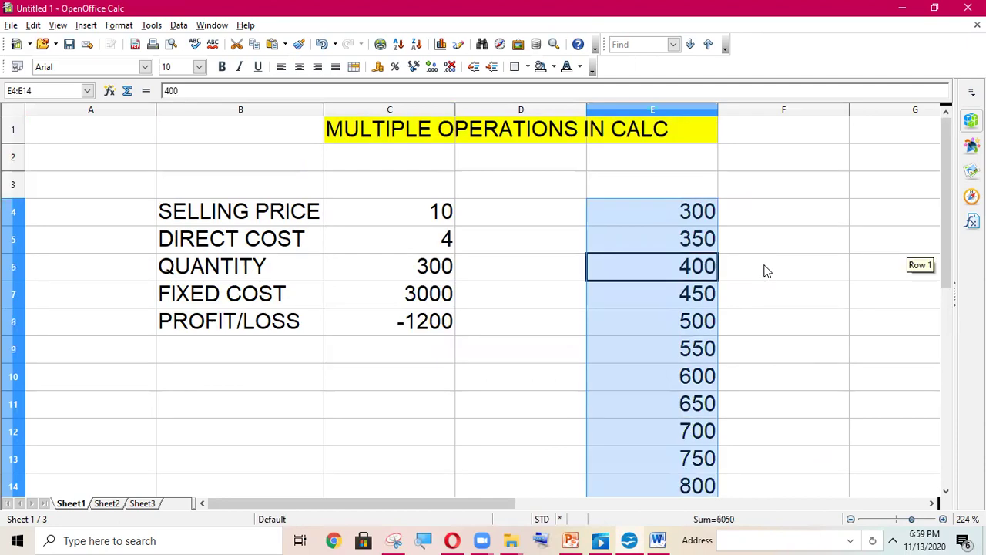
scroll(764, 278, "down", 1)
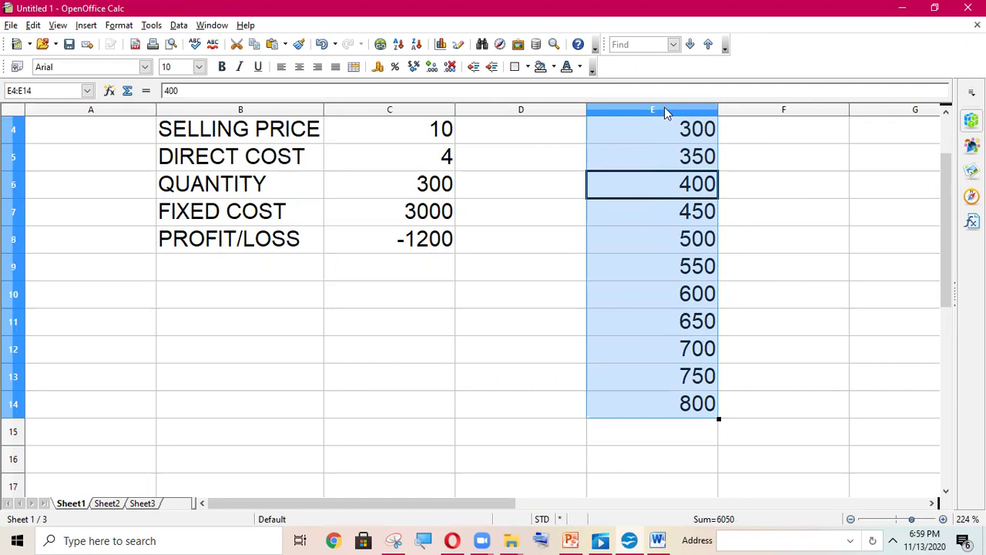
left_click(475, 321)
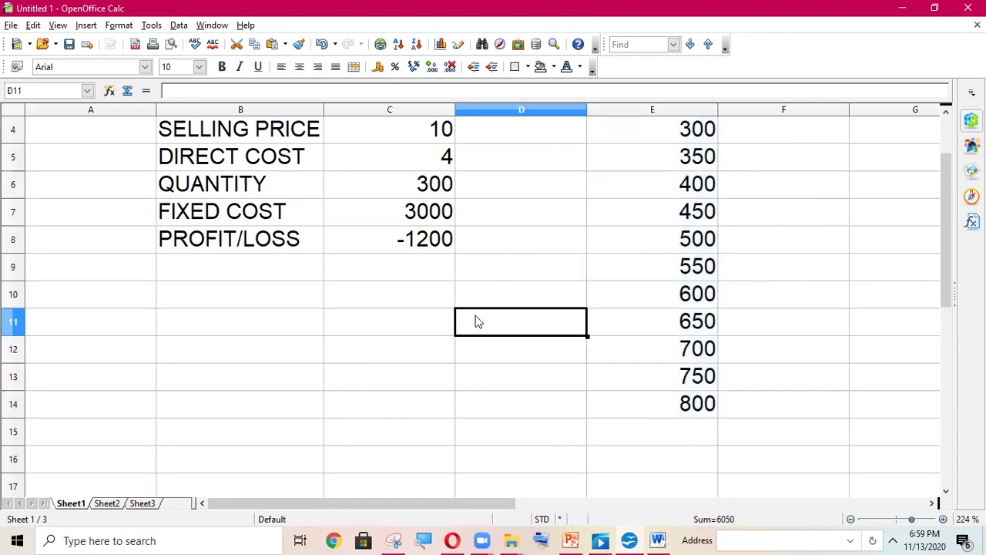
left_click(713, 247)
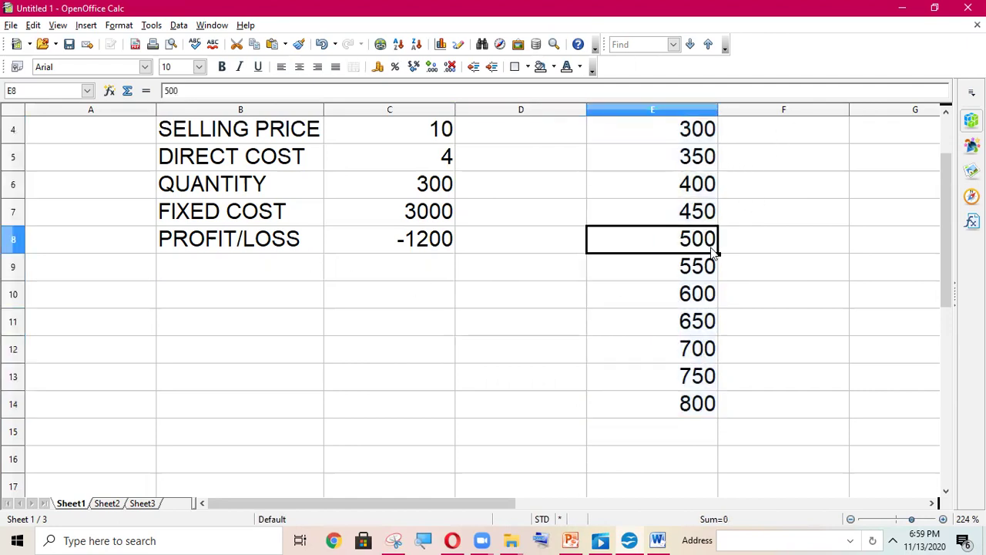
left_click(526, 344)
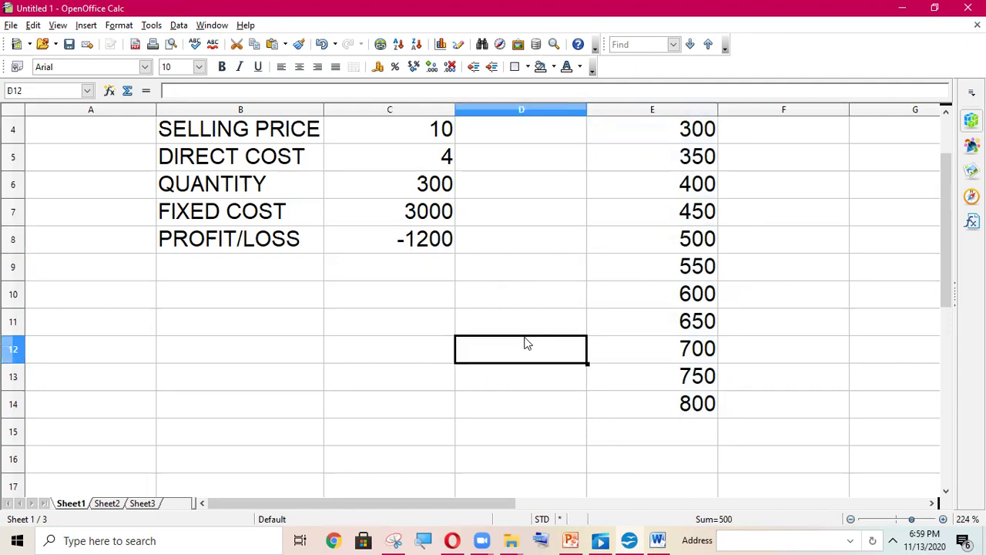
- Select the table block E4:F14 and bring up the Data menu
left_click(697, 128)
left_click_drag(697, 128, 745, 401)
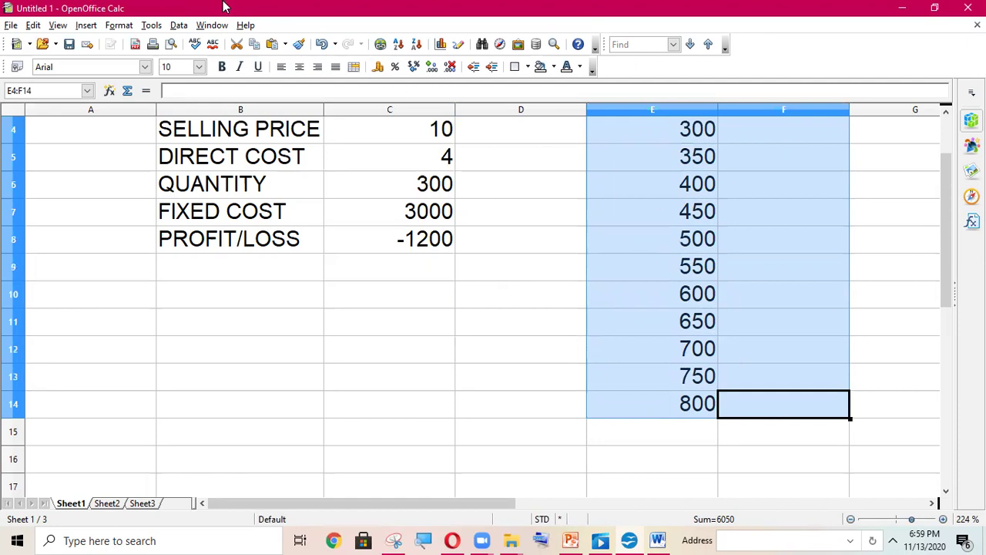
left_click(178, 25)
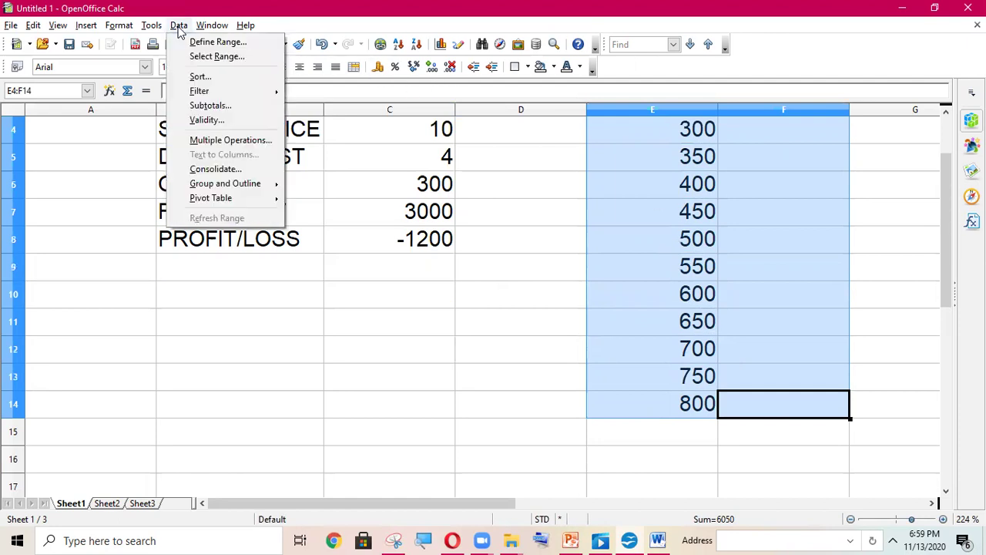
- Set up Multiple Operations with formula cell $C$8 and column input cell $C$6
left_click(261, 140)
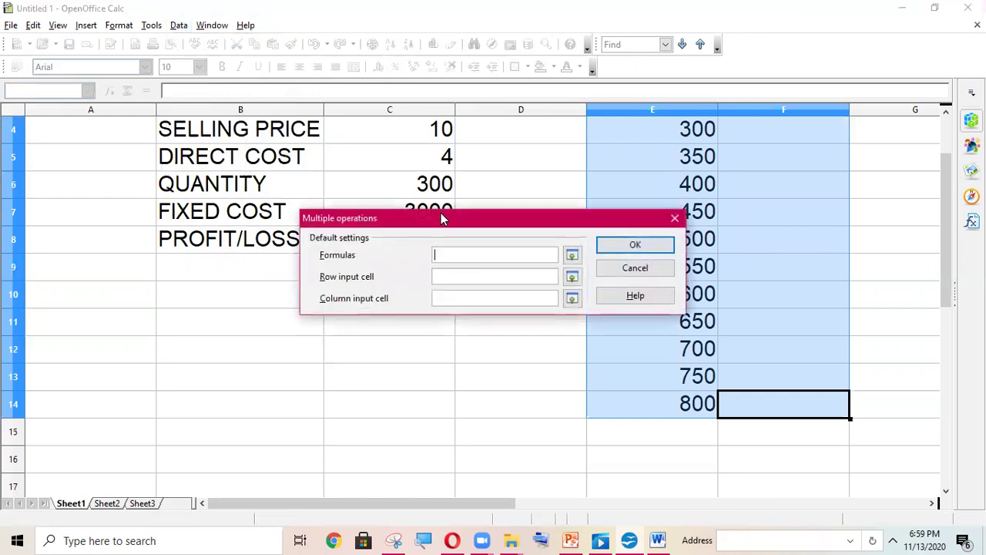
left_click_drag(442, 219, 650, 128)
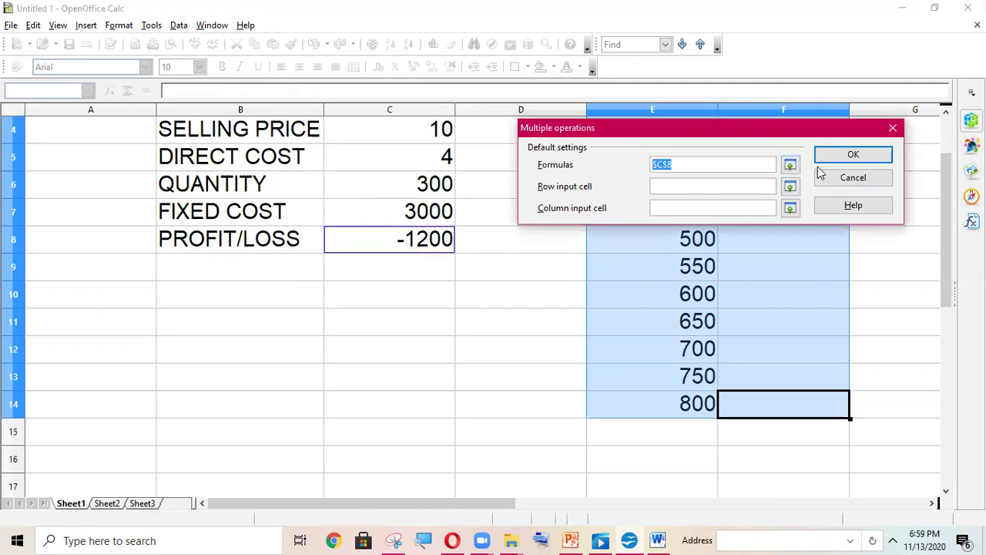
left_click(727, 208)
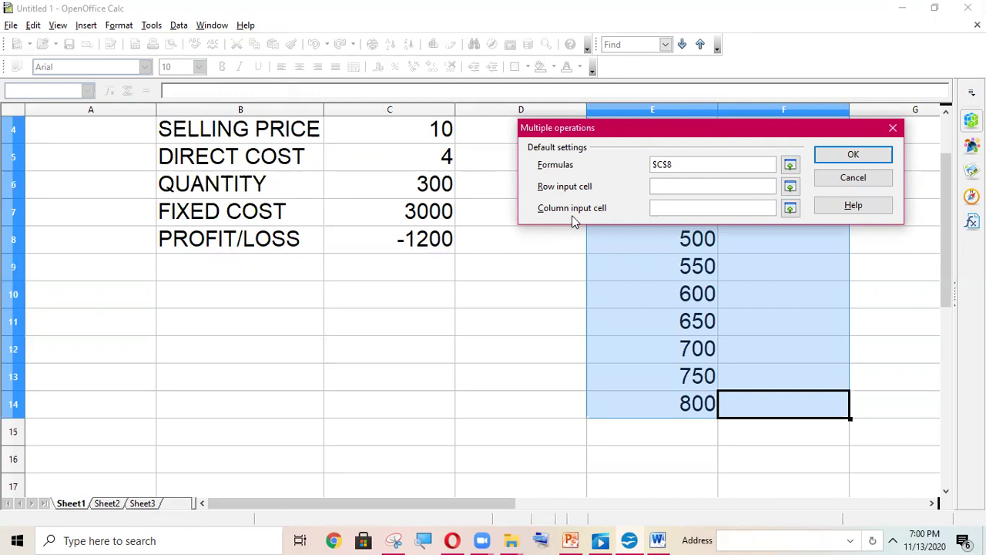
left_click(836, 160)
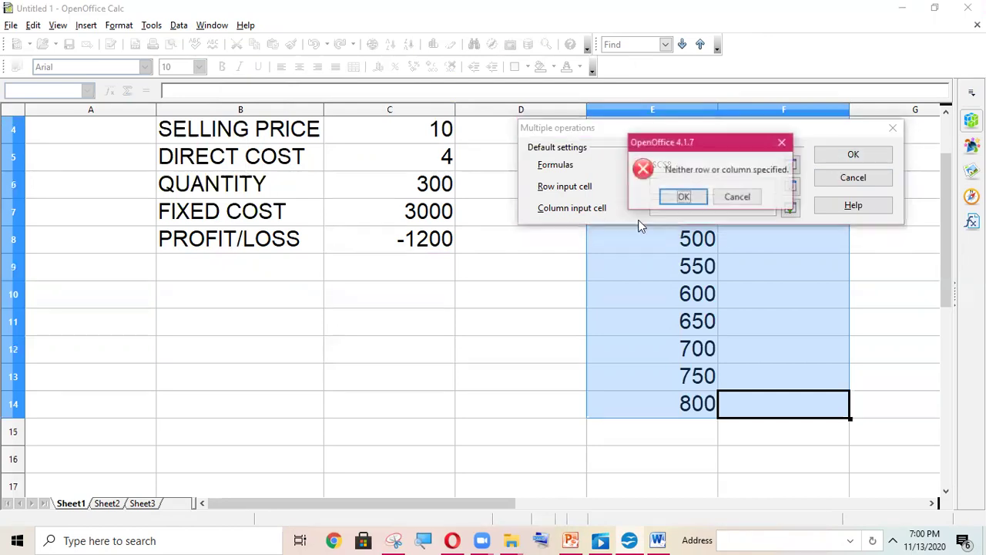
left_click(782, 142)
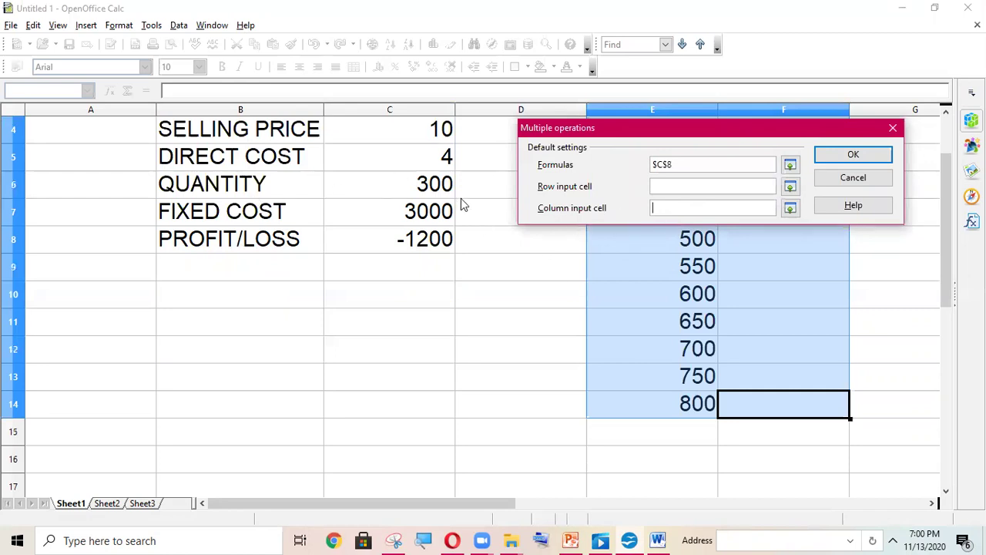
left_click(426, 190)
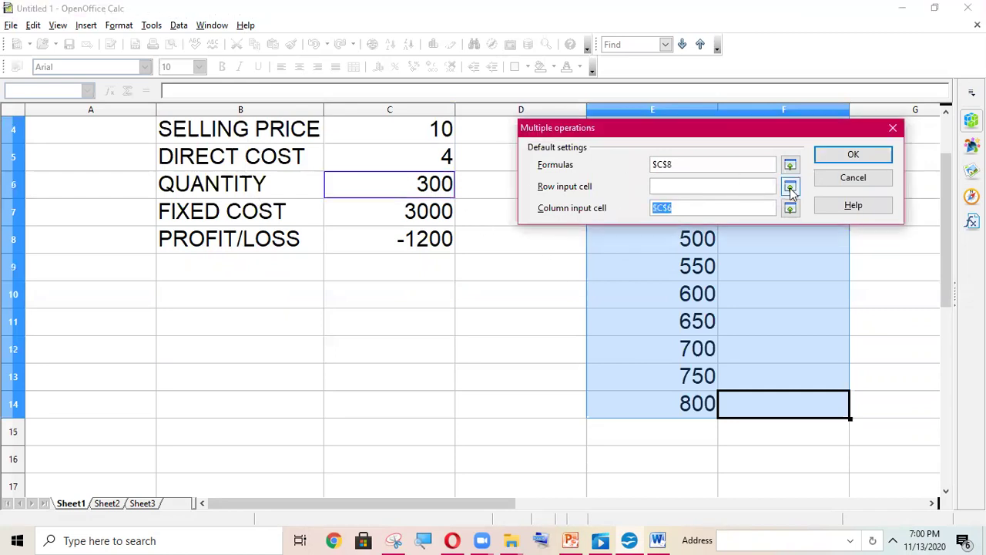
- Confirm Multiple Operations to fill F4:F14 with profit results and inspect F4's formula
left_click(853, 156)
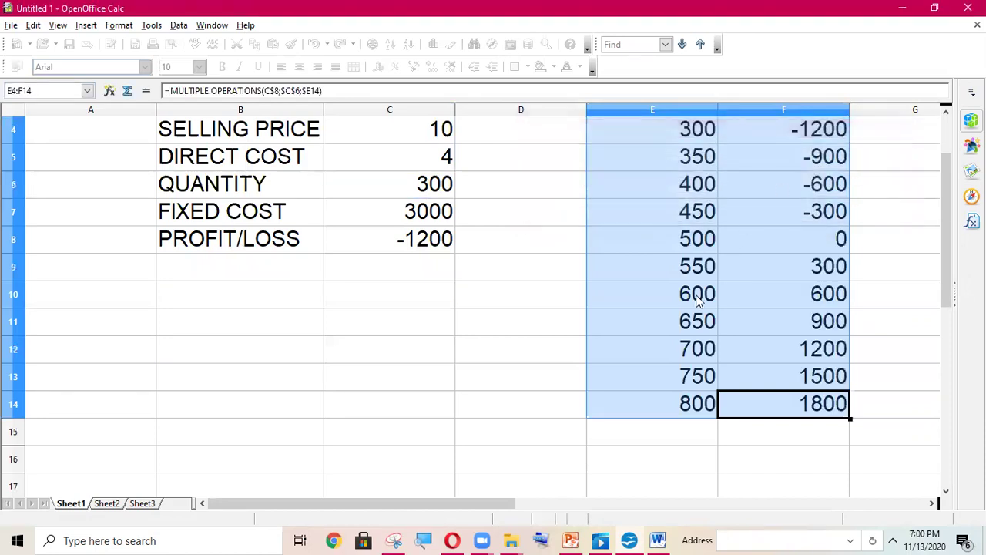
left_click(525, 156)
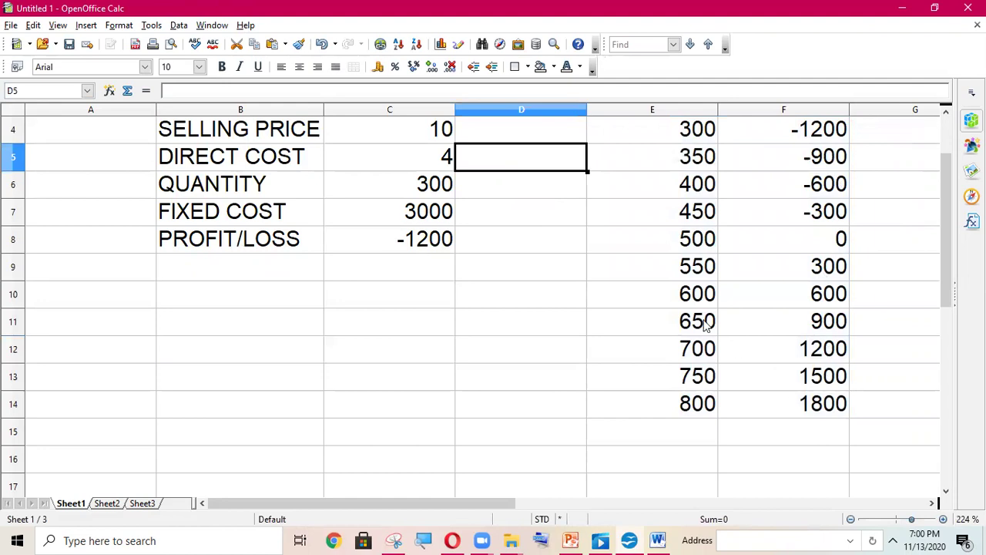
left_click(672, 138)
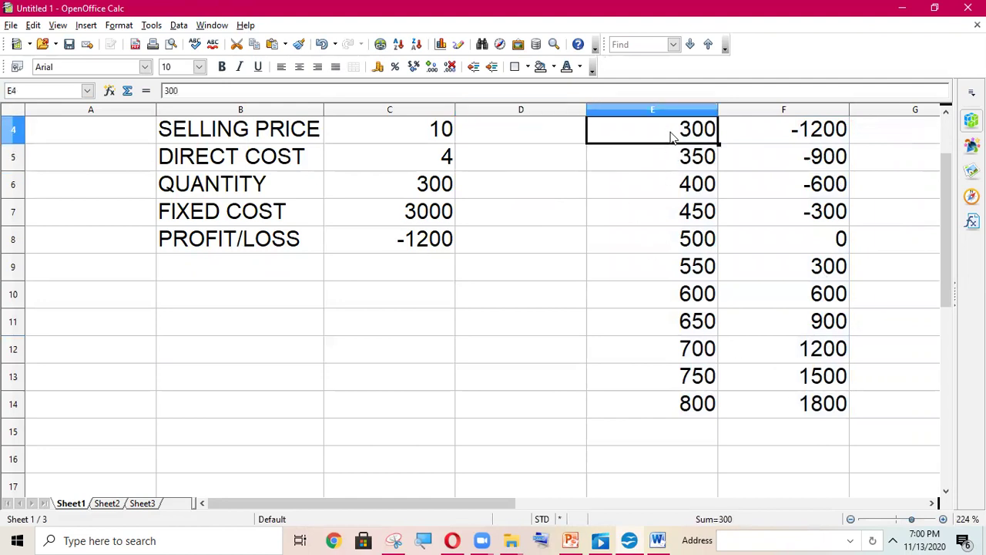
left_click(787, 142)
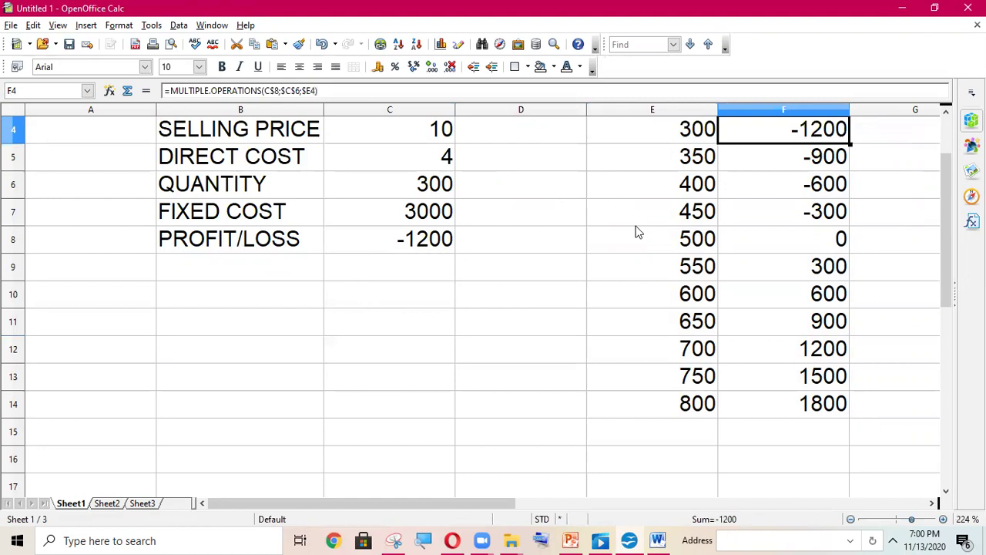
- Check the quantities 400, 450 and 700 and select the 1200 result in F12
left_click(675, 189)
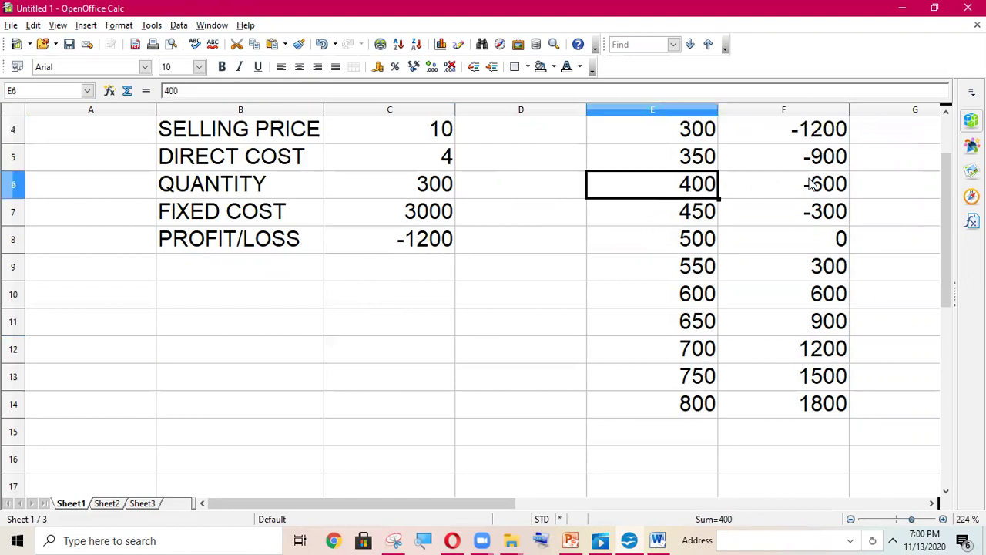
left_click(690, 217)
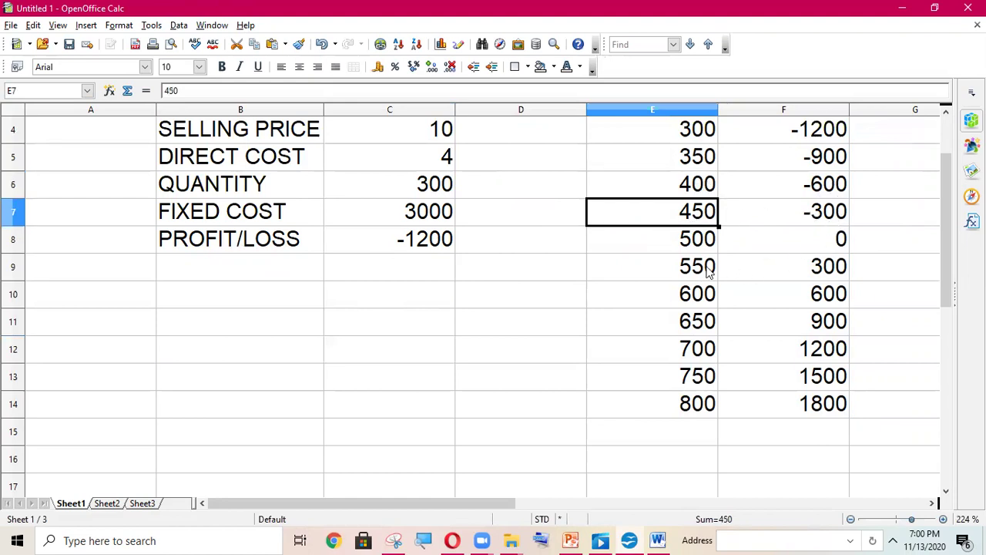
left_click(706, 347)
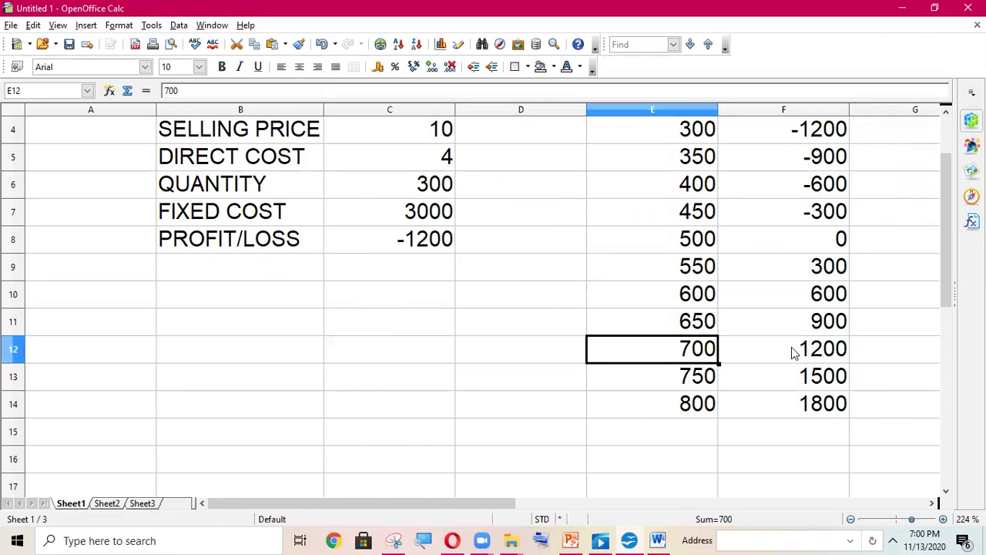
left_click(794, 350)
left_click(701, 351)
left_click(778, 354)
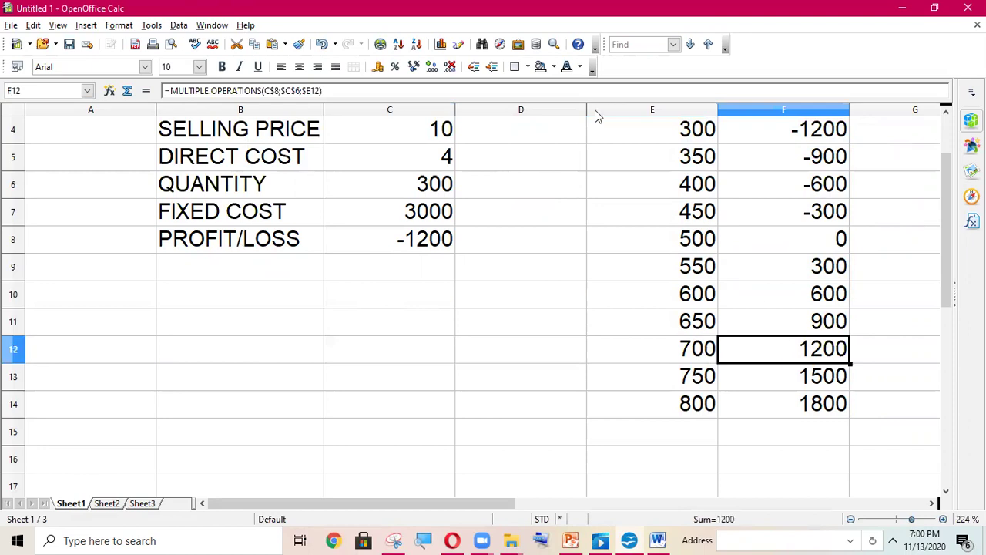
- Shade the 1200 result in F12 and the -1200 result in F4 yellow
left_click(553, 66)
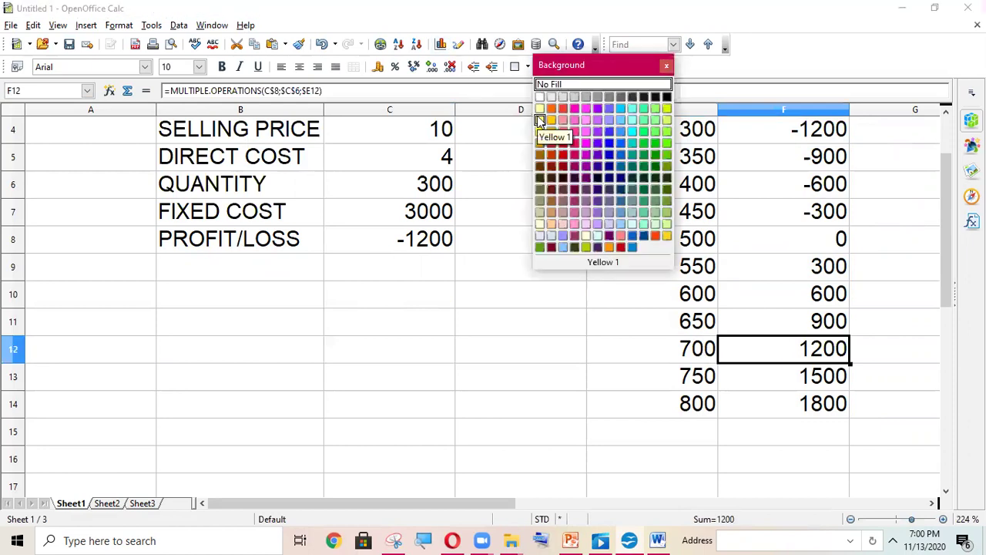
left_click(558, 108)
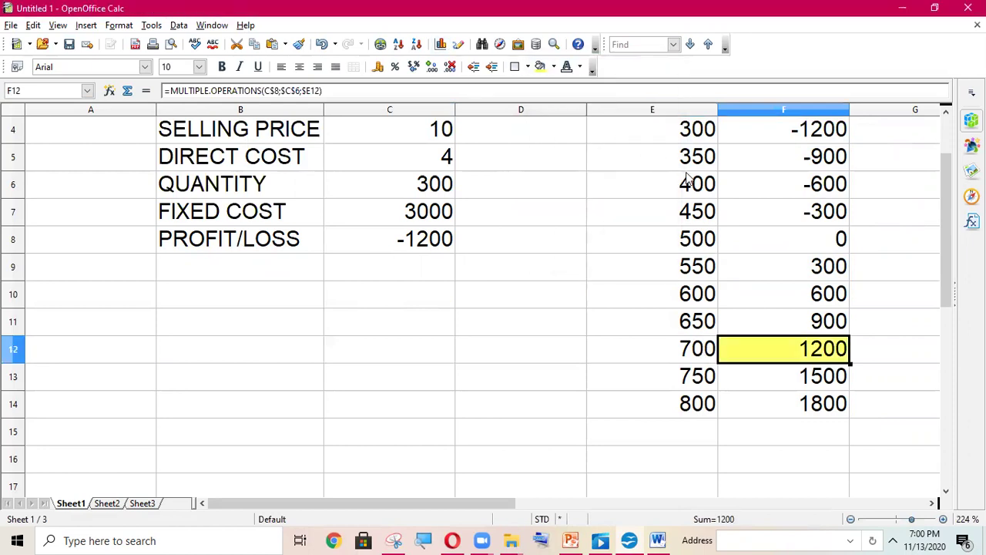
left_click(772, 137)
left_click(553, 67)
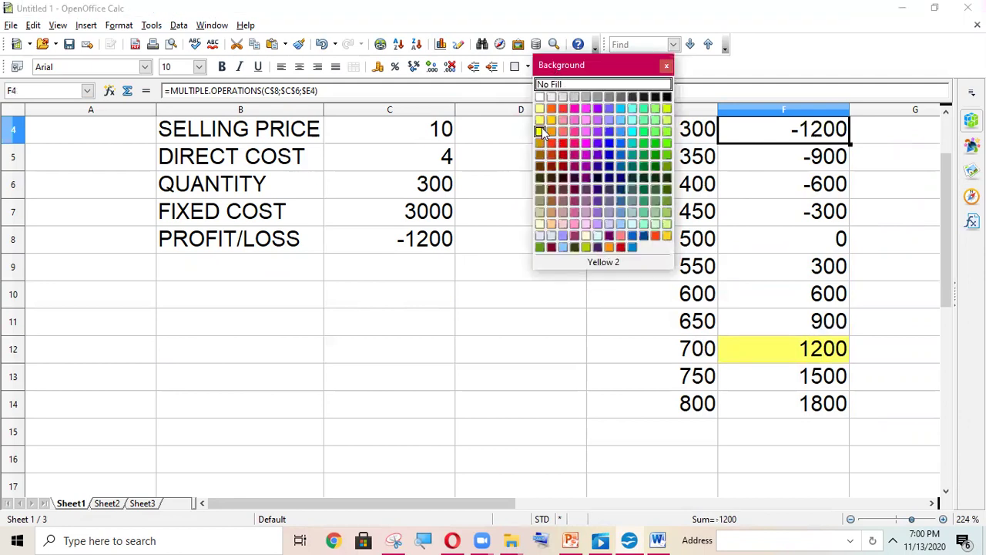
left_click(540, 127)
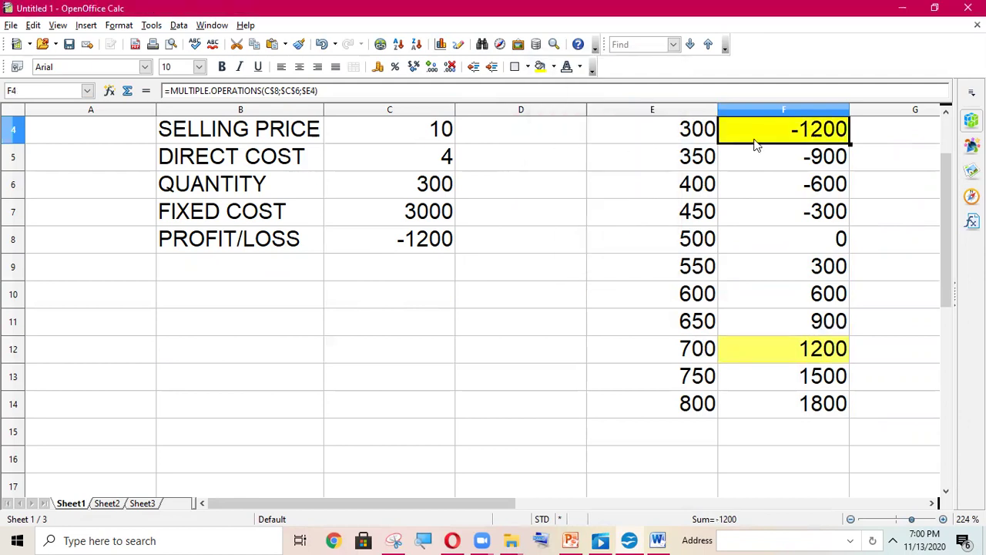
left_click(698, 414)
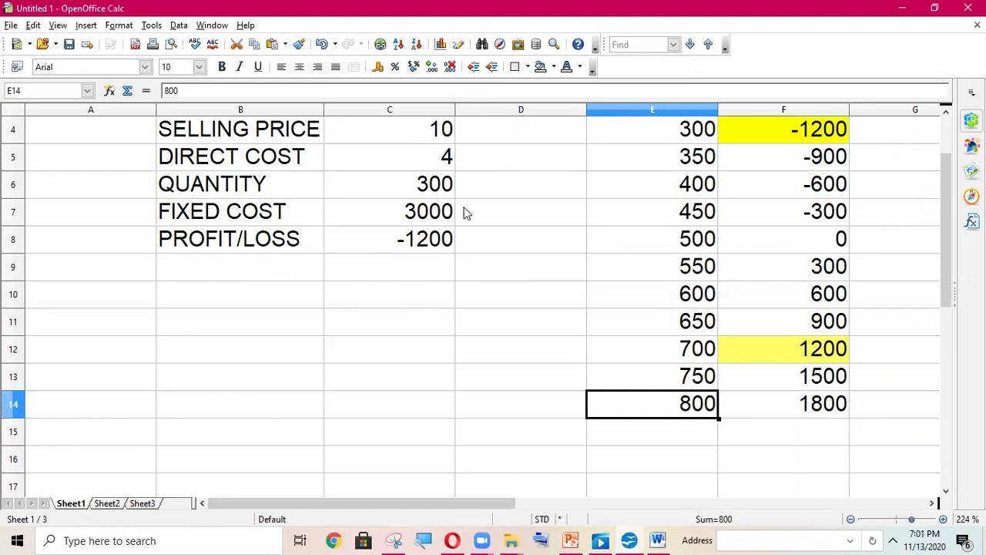
scroll(508, 200, "up", 1)
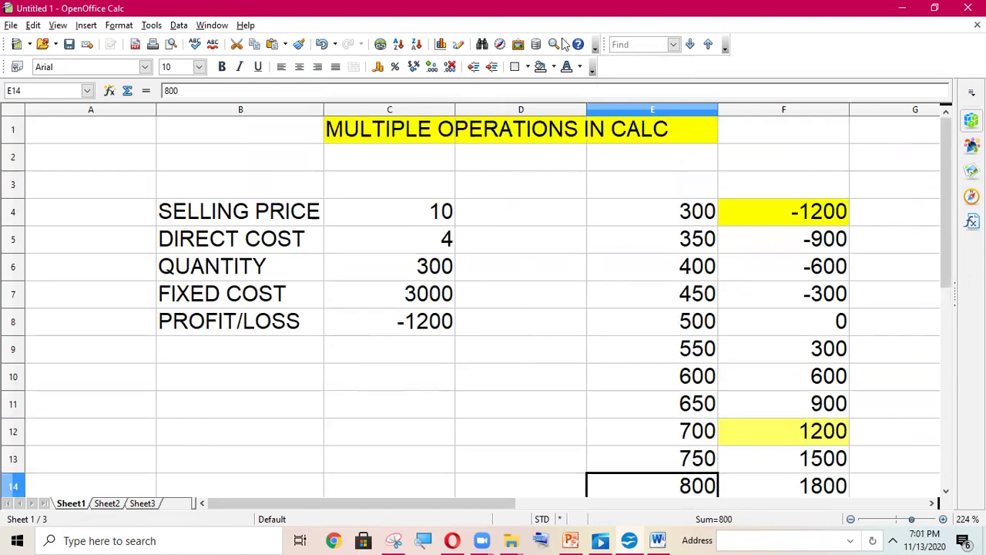